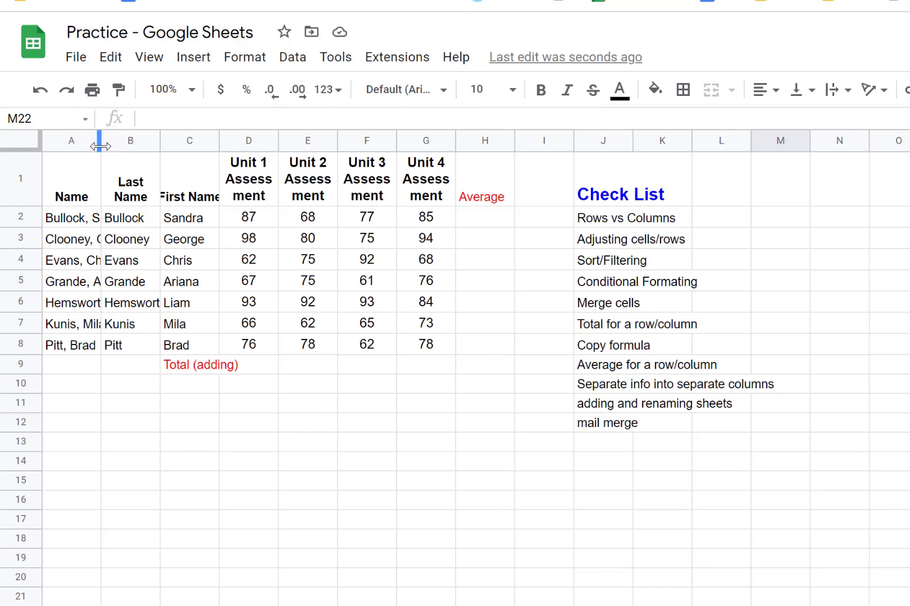
Widen column A until the full names fit, and make row 7 roughly twice as tall.
{"action": "left_click_drag", "start_coordinate": [100, 146], "coordinate": [209, 169]}
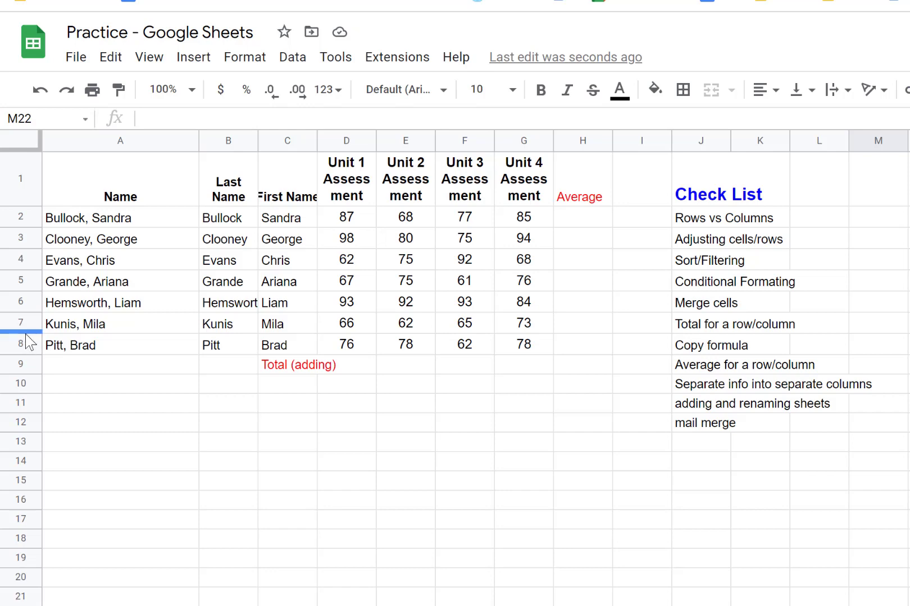
{"action": "left_click_drag", "start_coordinate": [26, 333], "coordinate": [11, 360]}
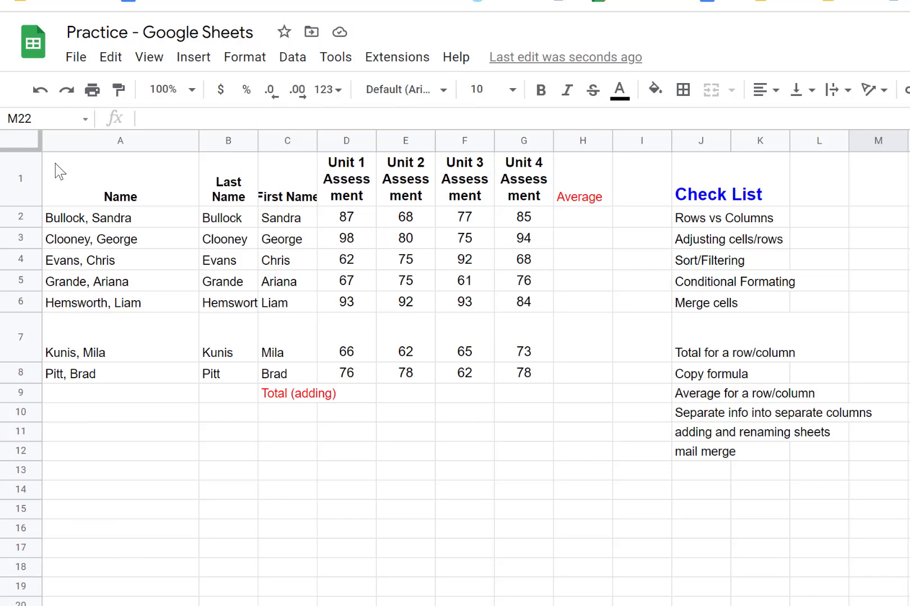
Select the entire sheet and auto-fit all column widths and row heights to their contents.
{"action": "left_click", "coordinate": [23, 145]}
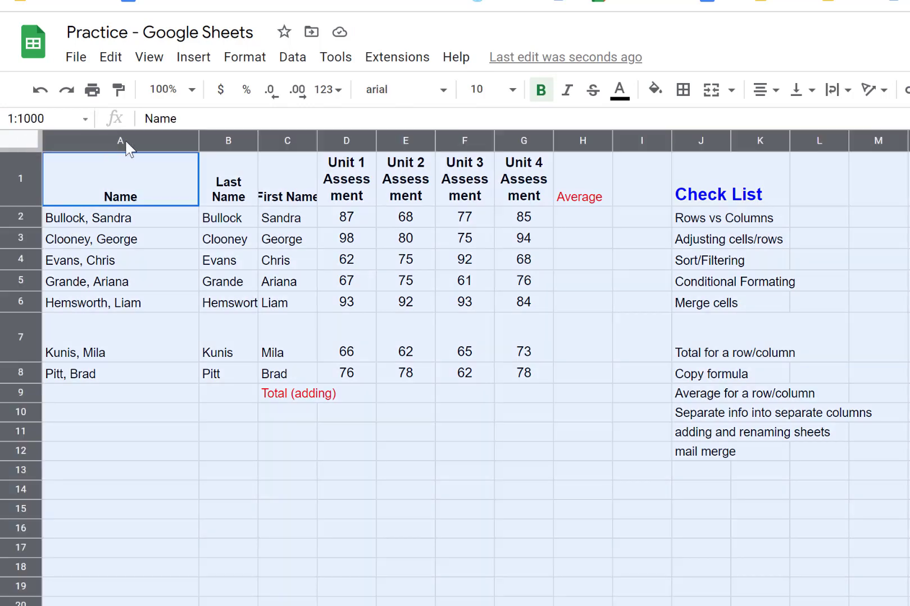
{"action": "double_click", "coordinate": [258, 136]}
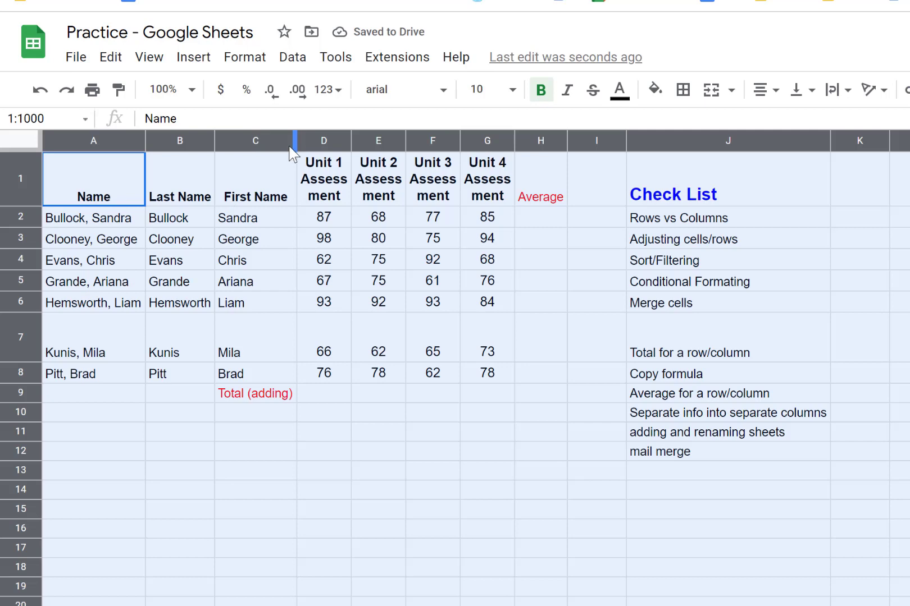
{"action": "left_click", "coordinate": [40, 91]}
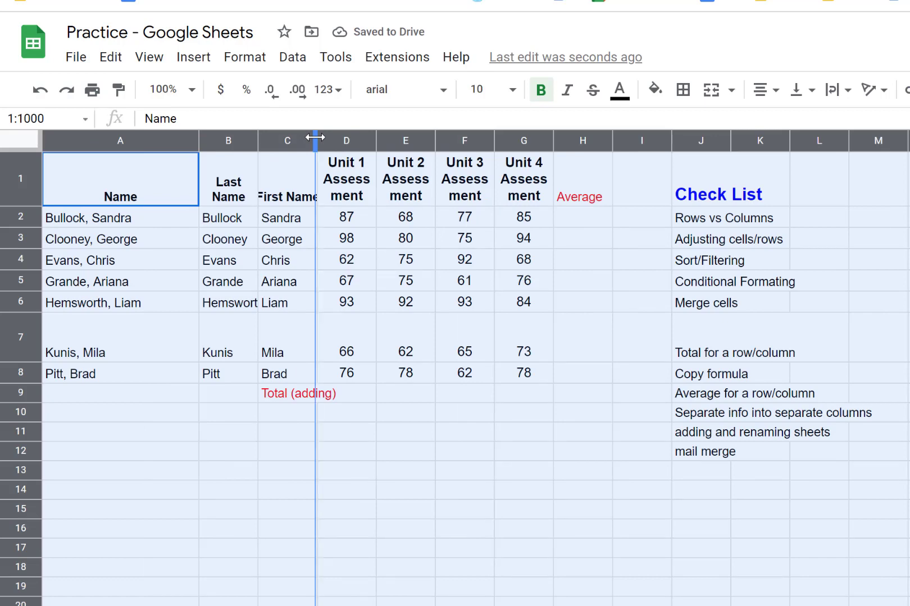
{"action": "double_click", "coordinate": [315, 137]}
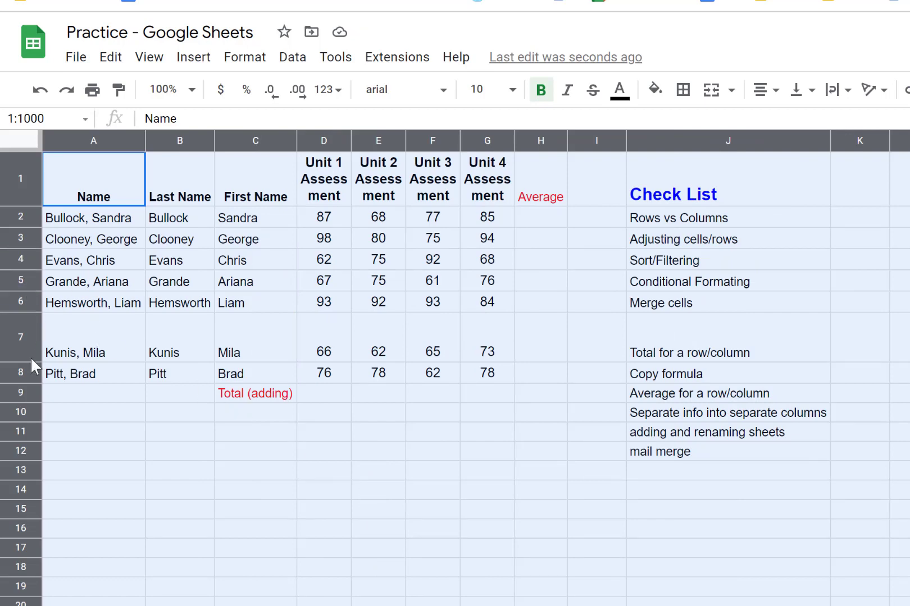
{"action": "double_click", "coordinate": [23, 311]}
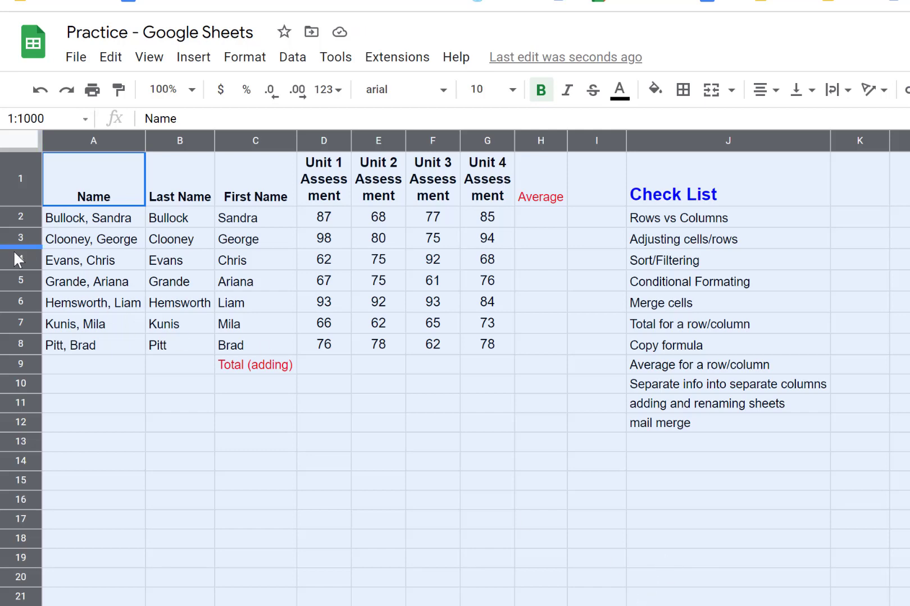
Enlarge all rows of the selected sheet to one uniform height, about twice that of a data row.
{"action": "left_click_drag", "start_coordinate": [31, 245], "coordinate": [31, 245]}
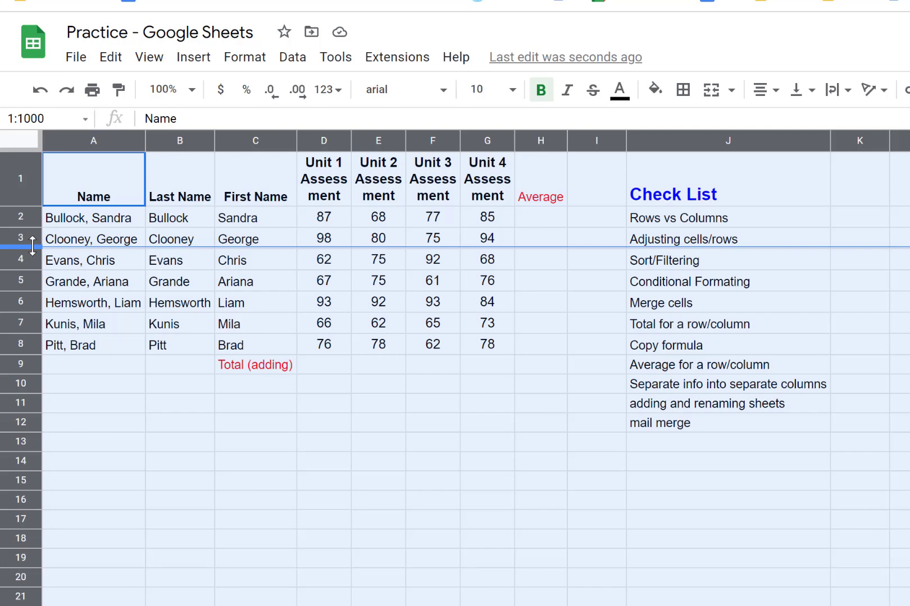
{"action": "left_click_drag", "start_coordinate": [35, 245], "coordinate": [35, 273]}
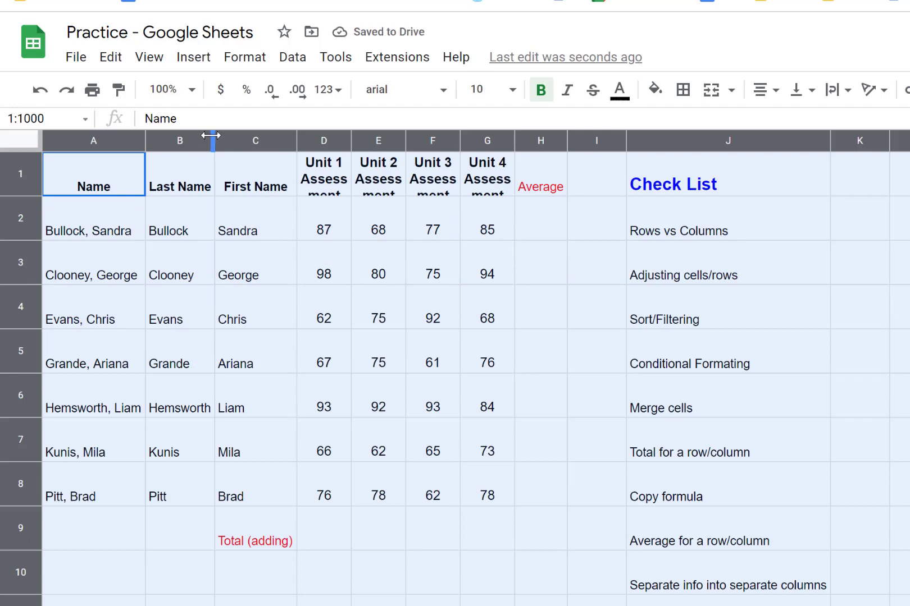
Try one equal, wider width on all columns, and auto-fit every column to its contents.
{"action": "left_click_drag", "start_coordinate": [211, 135], "coordinate": [267, 135]}
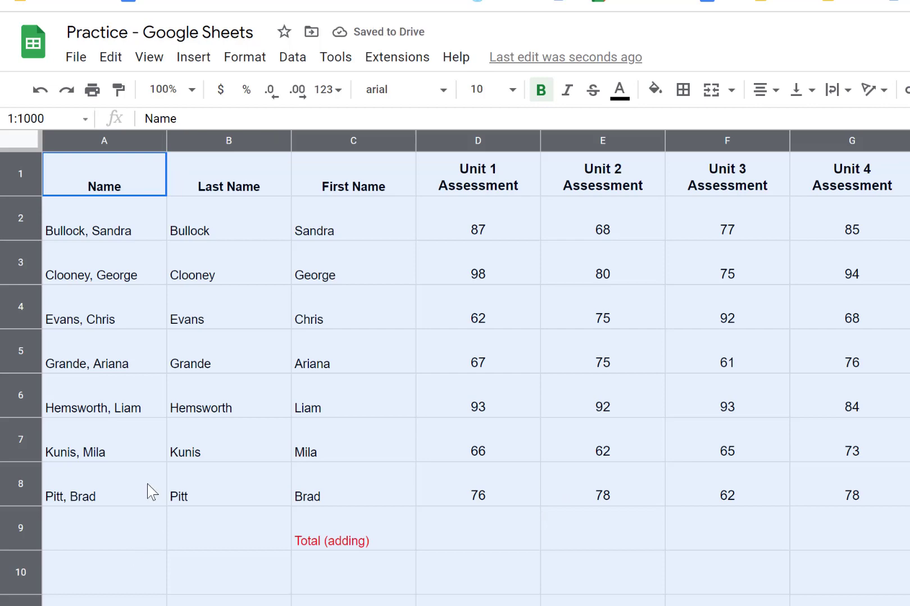
{"action": "double_click", "coordinate": [163, 138]}
{"action": "left_click", "coordinate": [379, 589]}
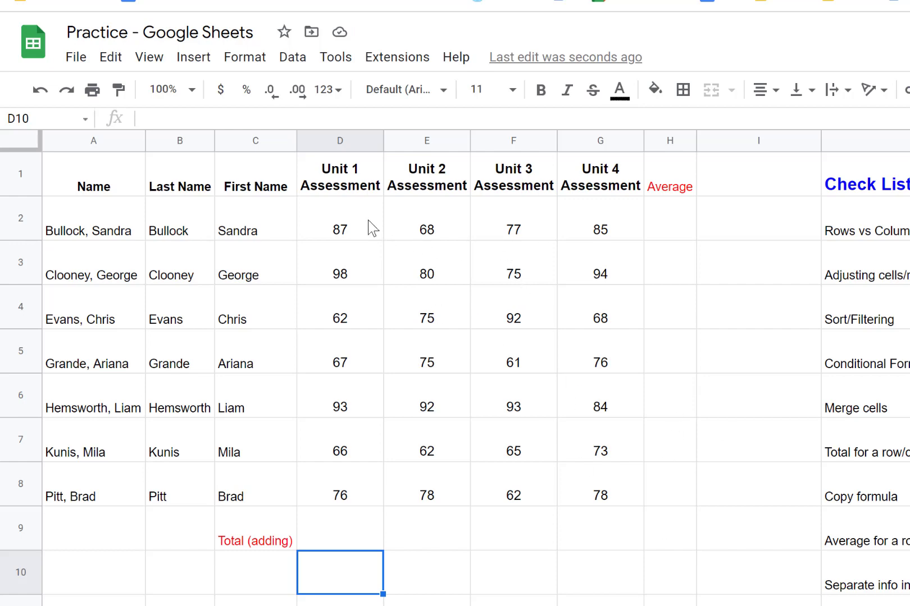
Fill the Unit 1 Assessment scores in D2:D8 with cyan.
{"action": "left_click_drag", "start_coordinate": [349, 215], "coordinate": [340, 491]}
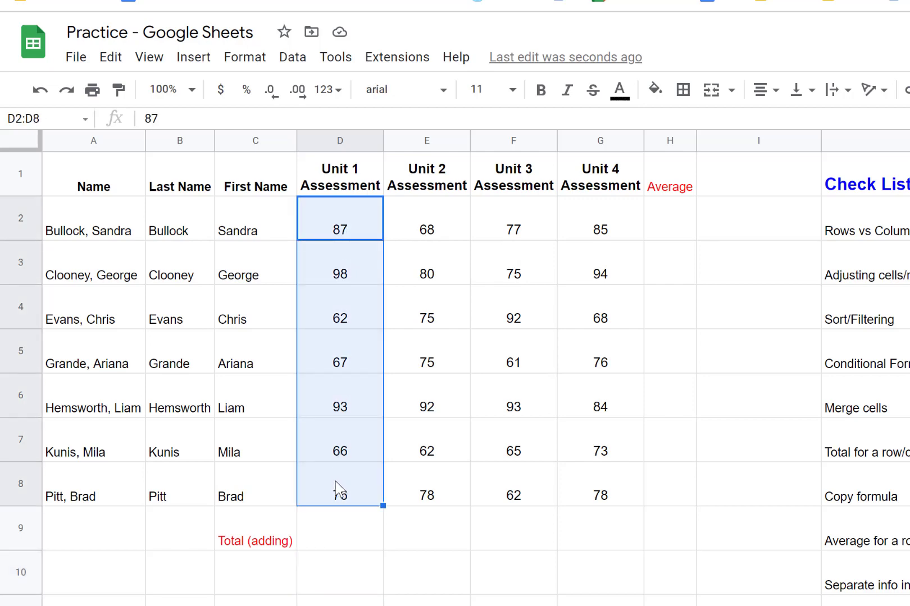
{"action": "left_click", "coordinate": [654, 94]}
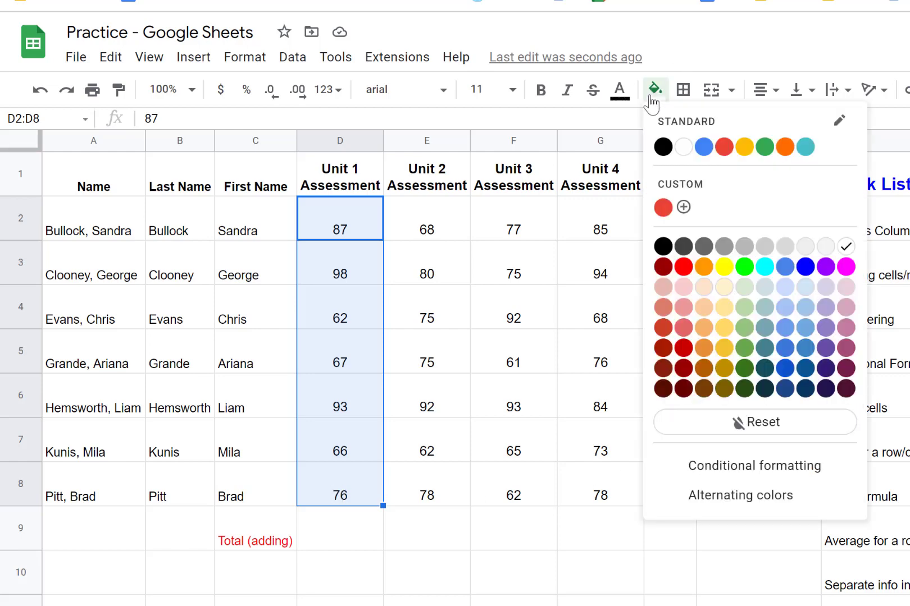
{"action": "left_click", "coordinate": [762, 269]}
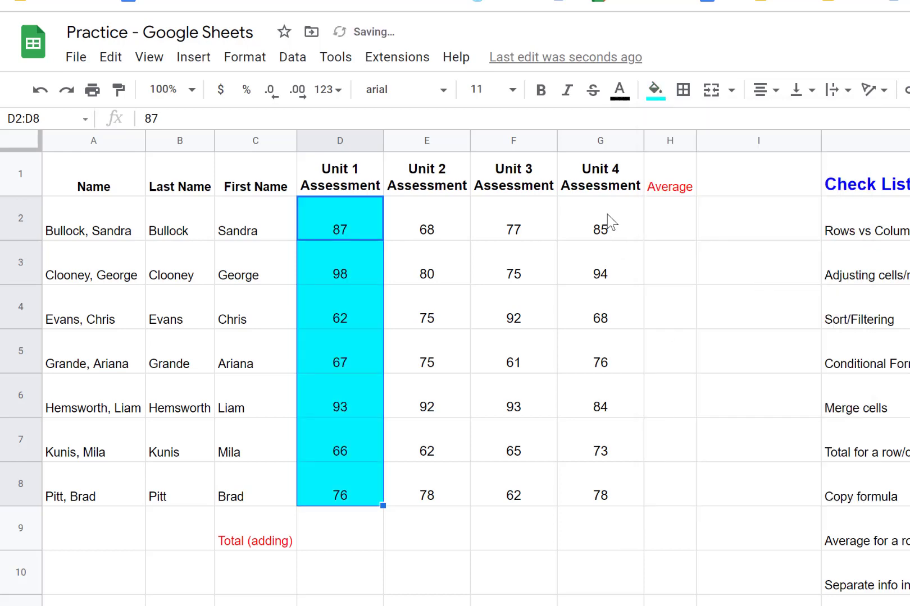
Fill the first student's name cells A2:C2 with light magenta 3.
{"action": "left_click_drag", "start_coordinate": [66, 240], "coordinate": [247, 242]}
{"action": "left_click", "coordinate": [655, 89]}
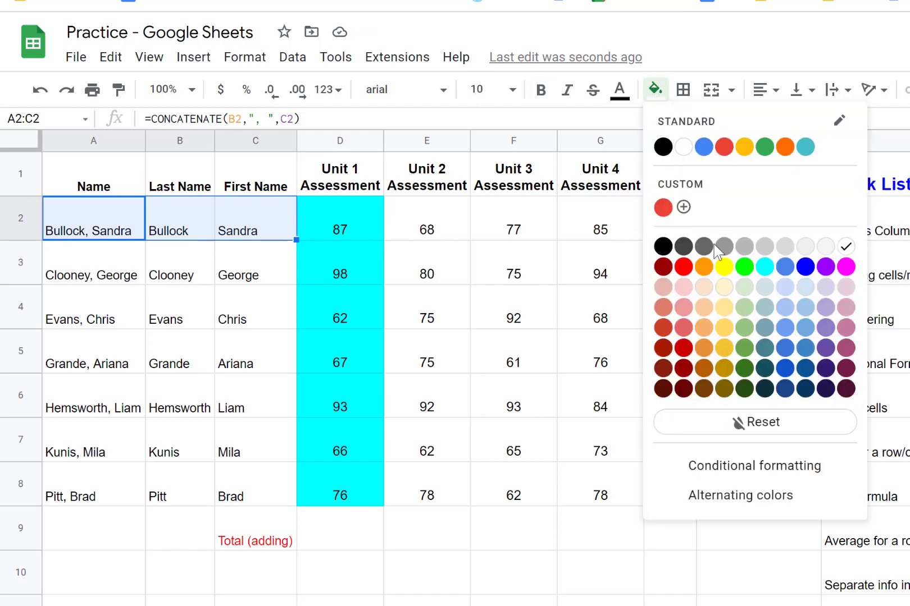
{"action": "left_click", "coordinate": [847, 289]}
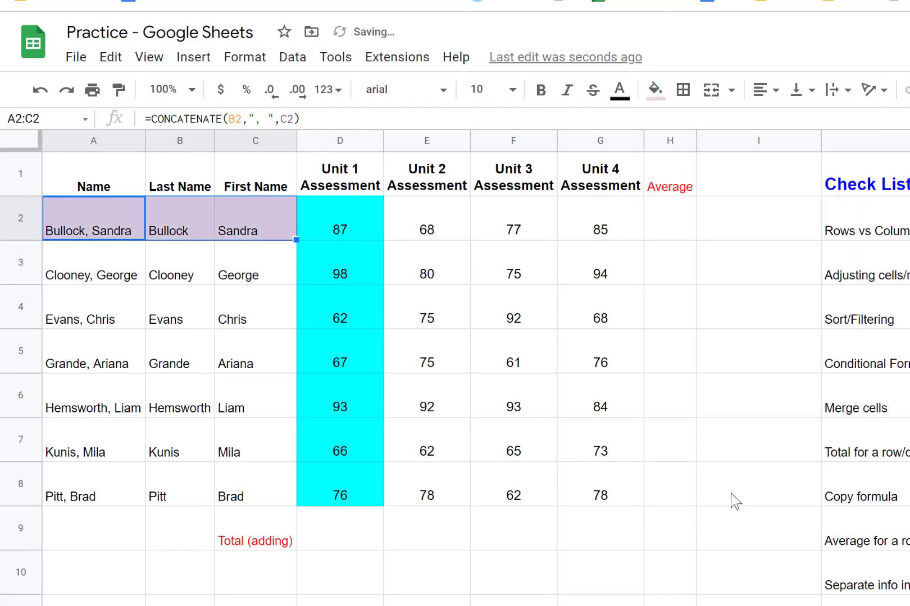
{"action": "left_click", "coordinate": [709, 560]}
Try yellow text in cell G6 and return it to black, and fill the cell with light orange 1.
{"action": "left_click", "coordinate": [606, 412]}
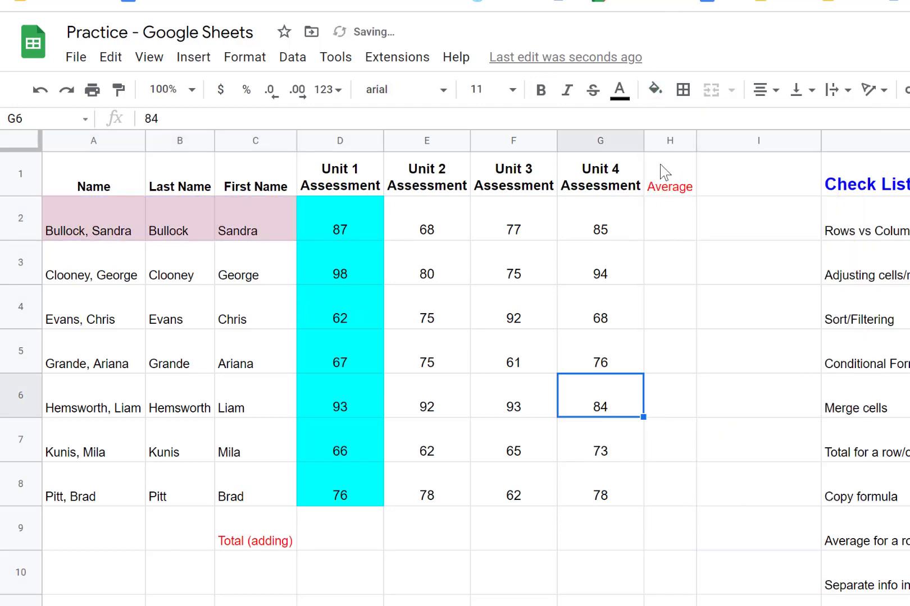
{"action": "left_click", "coordinate": [620, 93]}
{"action": "left_click", "coordinate": [687, 267]}
{"action": "left_click", "coordinate": [620, 91]}
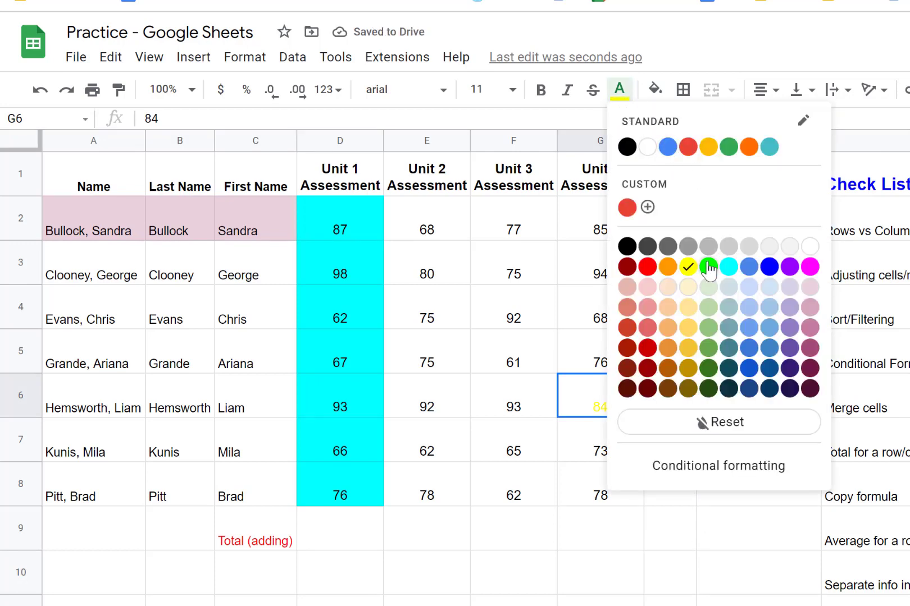
{"action": "left_click", "coordinate": [628, 147]}
{"action": "left_click", "coordinate": [656, 89]}
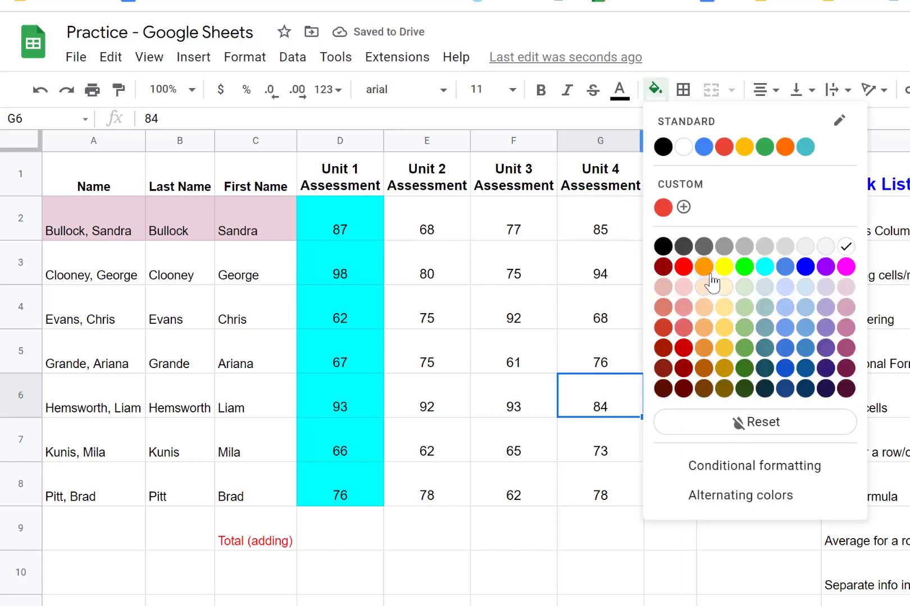
{"action": "left_click", "coordinate": [704, 327]}
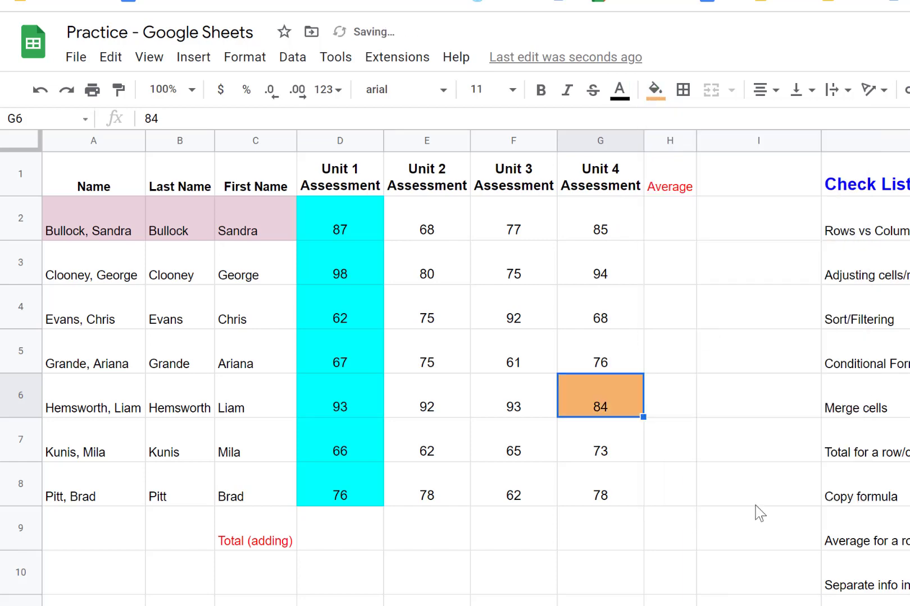
{"action": "left_click", "coordinate": [629, 602]}
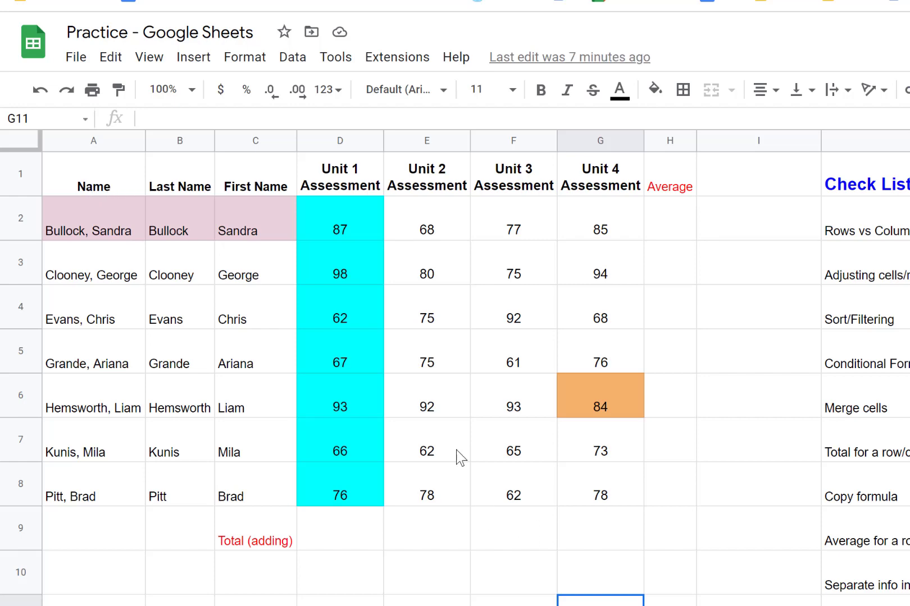
Apply all borders to the gradebook range A1:H11.
{"action": "left_click_drag", "start_coordinate": [139, 195], "coordinate": [688, 605]}
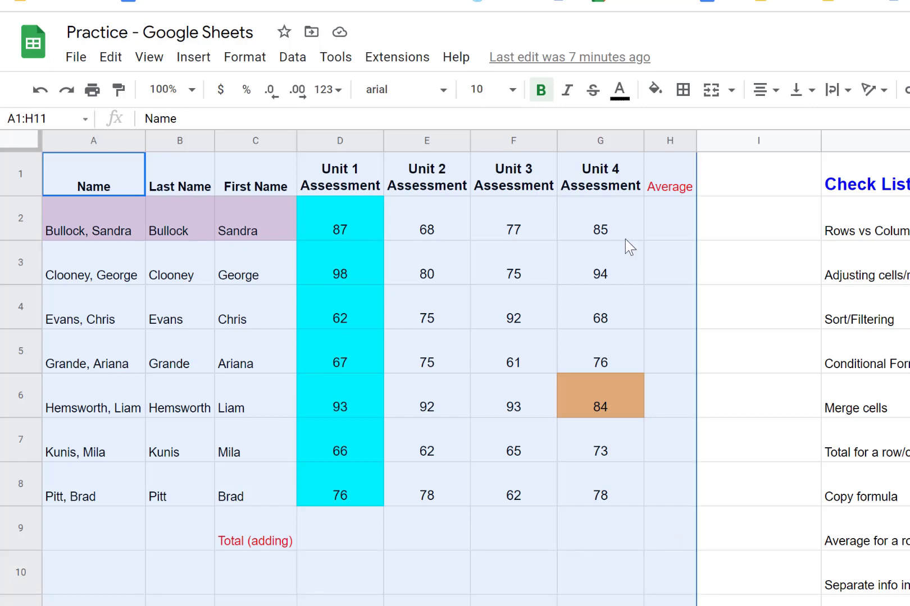
{"action": "left_click", "coordinate": [681, 98]}
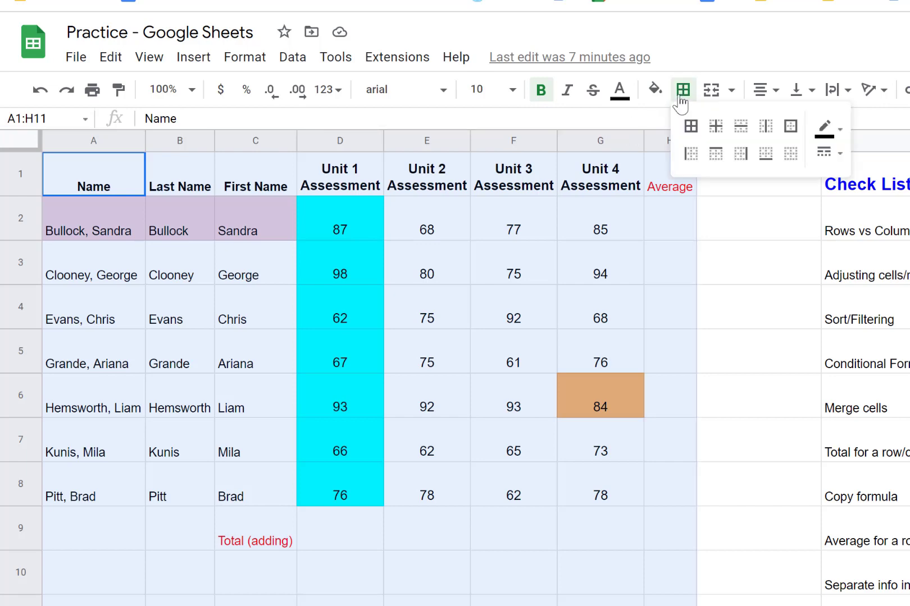
{"action": "left_click", "coordinate": [690, 133]}
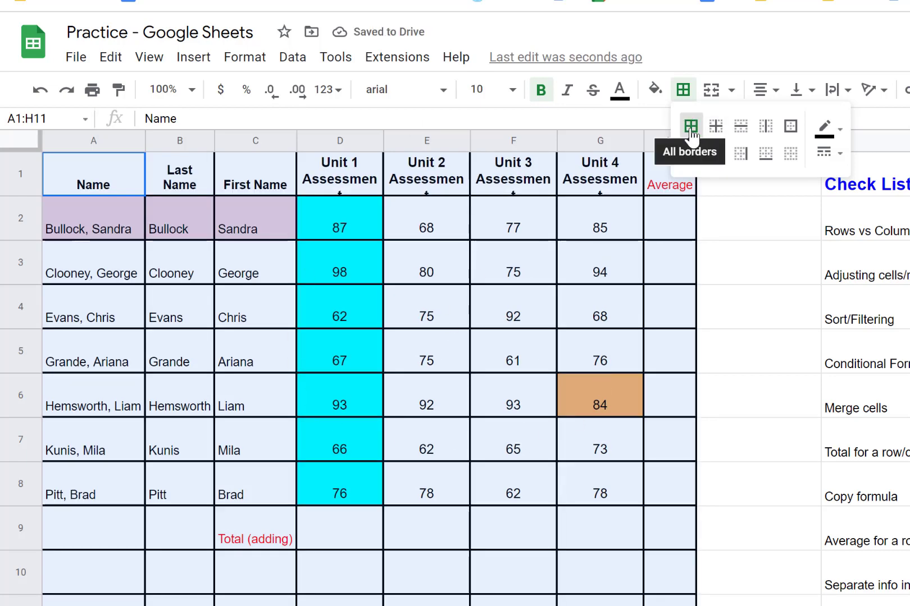
Change the borders of A1:H11 to cyan dashed lines.
{"action": "left_click", "coordinate": [840, 132]}
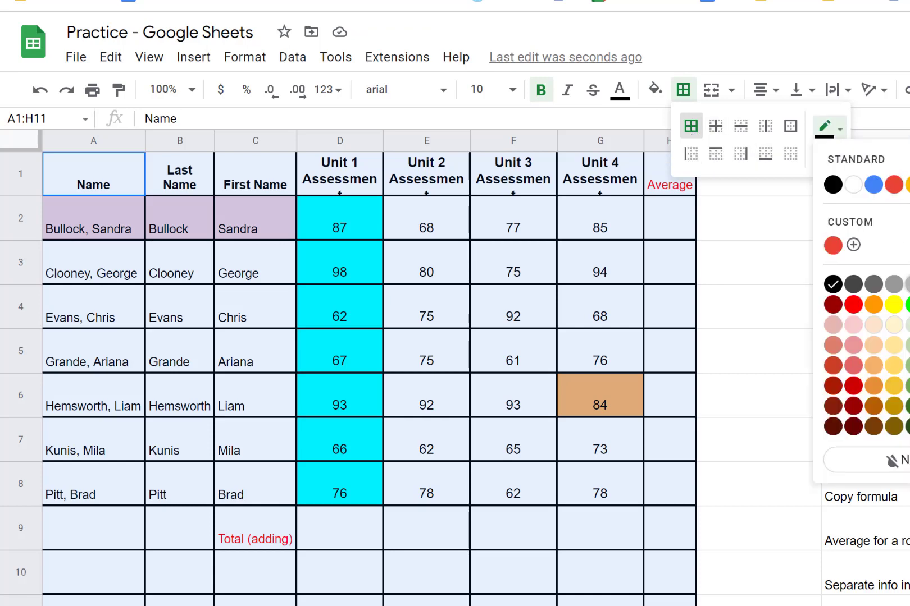
{"action": "left_click", "coordinate": [909, 305]}
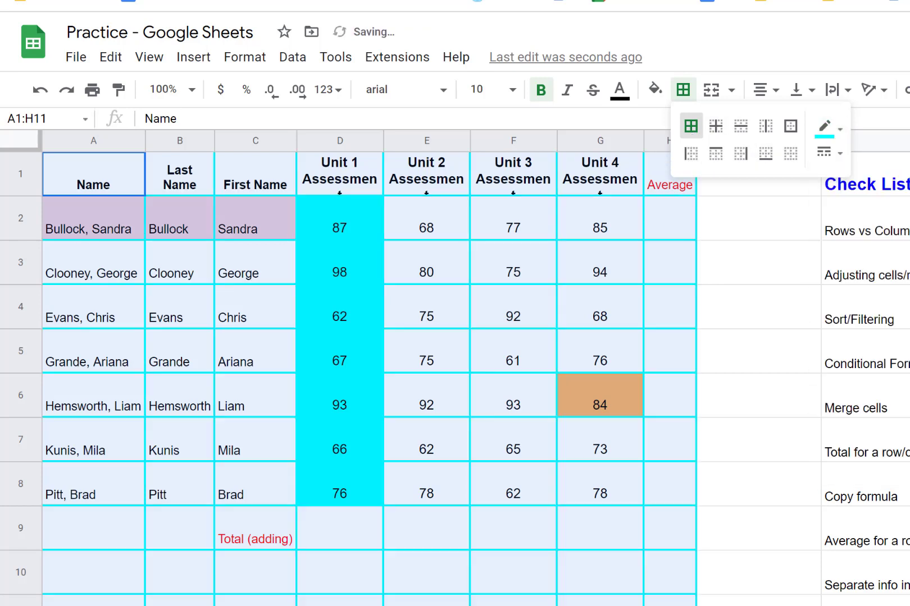
{"action": "left_click", "coordinate": [836, 160]}
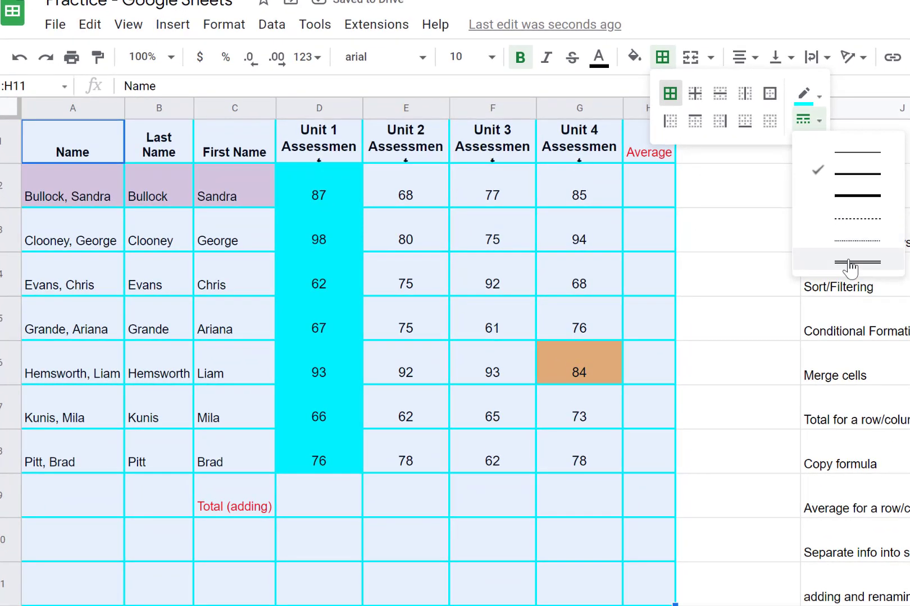
{"action": "left_click", "coordinate": [858, 222]}
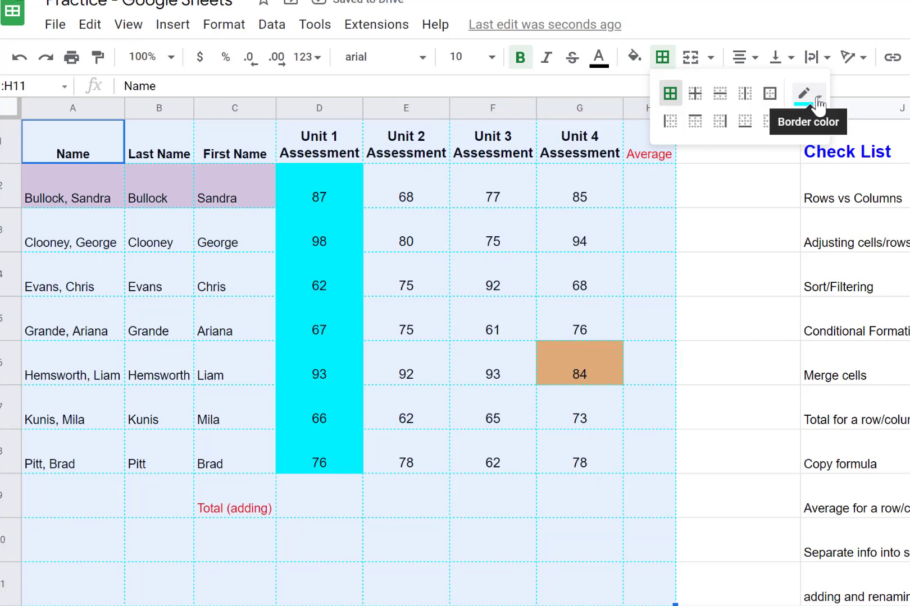
Change the borders of A1:H11 to the standard blue with a medium solid line.
{"action": "left_click", "coordinate": [818, 100]}
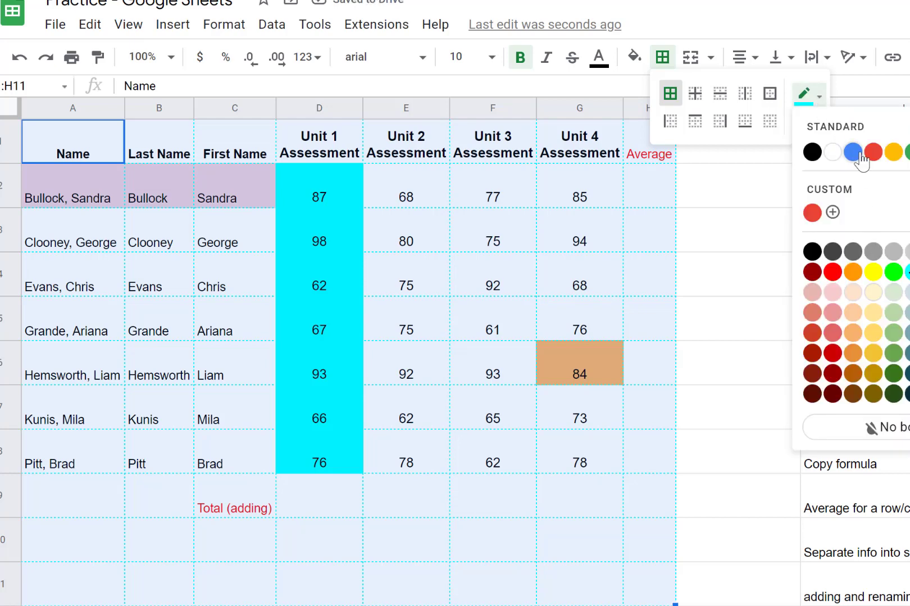
{"action": "left_click", "coordinate": [860, 155]}
{"action": "left_click", "coordinate": [806, 120]}
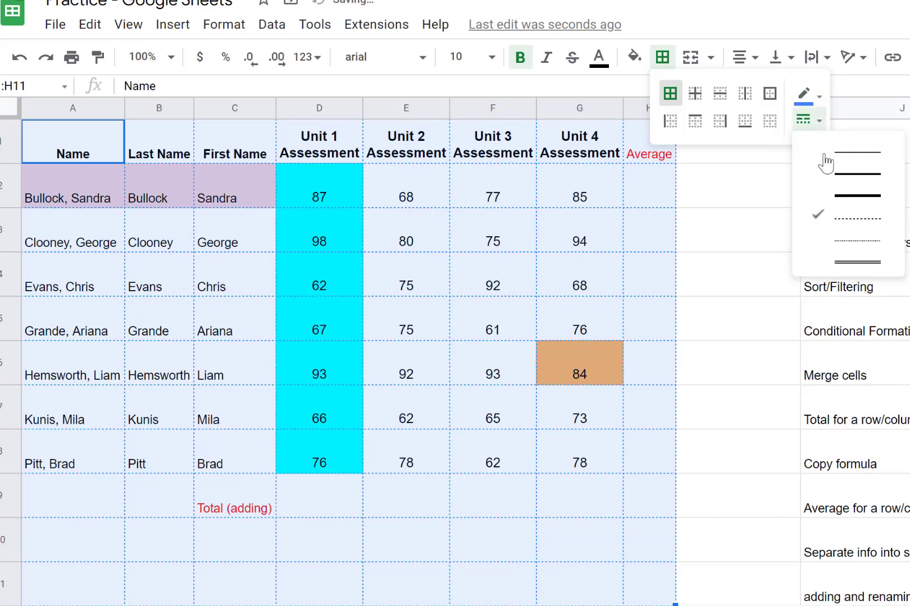
{"action": "left_click", "coordinate": [826, 163]}
{"action": "left_click", "coordinate": [728, 464]}
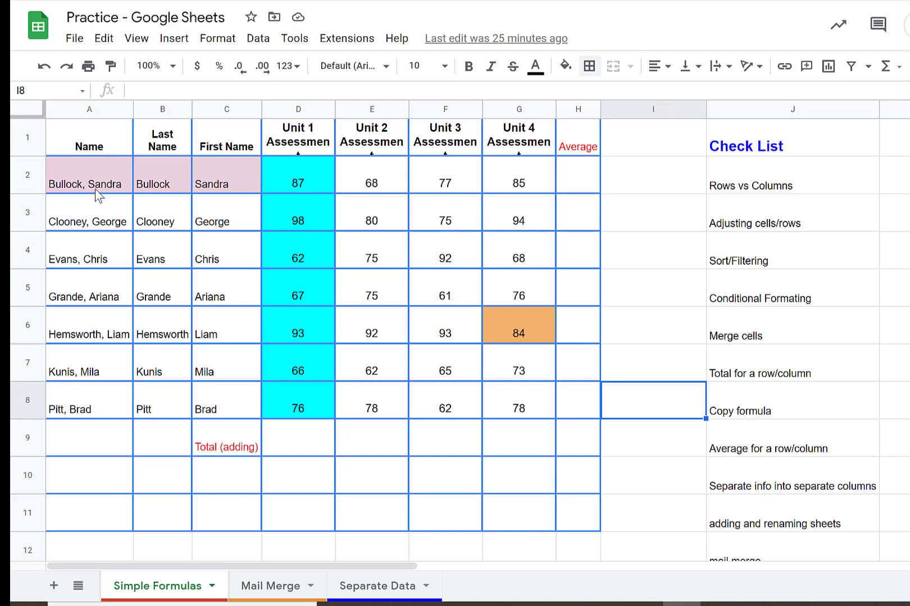
Set the font of the name columns' cells A1:C8 to Comic Sans MS.
{"action": "left_click_drag", "start_coordinate": [67, 155], "coordinate": [210, 414]}
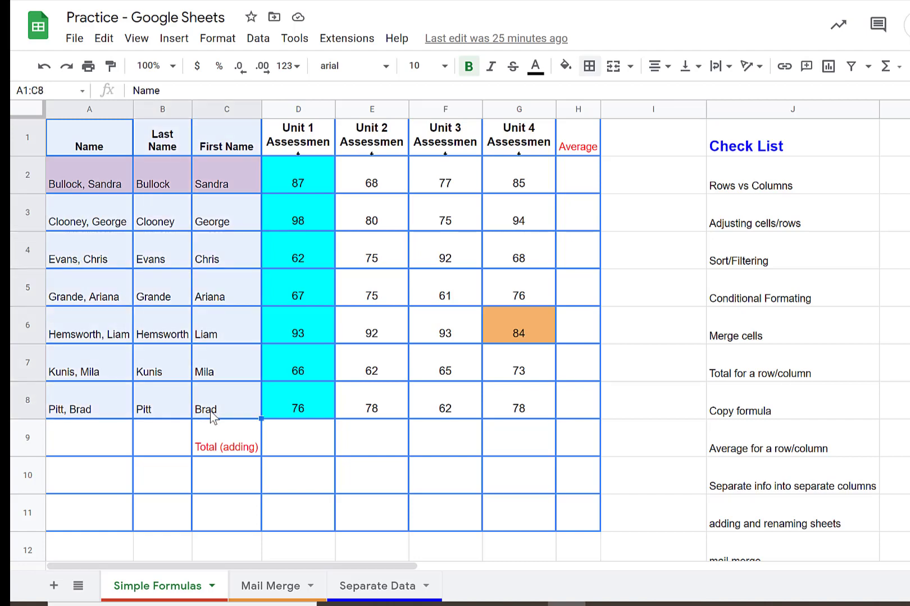
{"action": "left_click", "coordinate": [366, 71]}
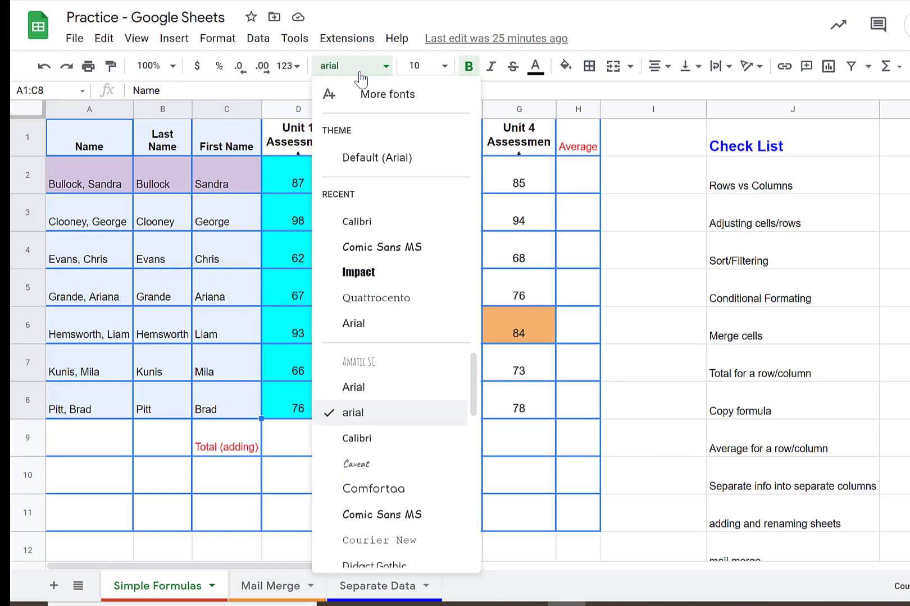
{"action": "left_click", "coordinate": [362, 514]}
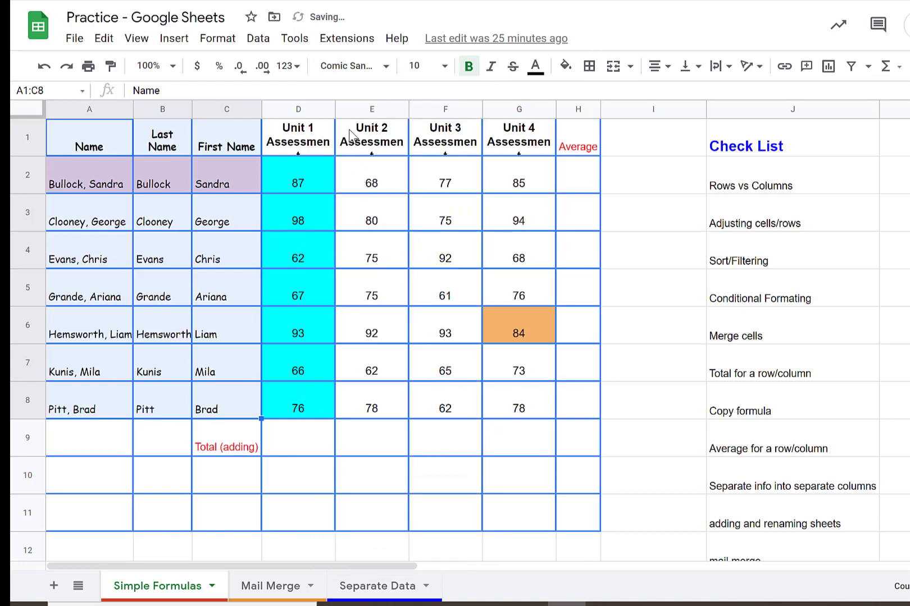
Format the text in the name columns' cells A1:C8 as size 12, bold and standard blue.
{"action": "left_click", "coordinate": [447, 68]}
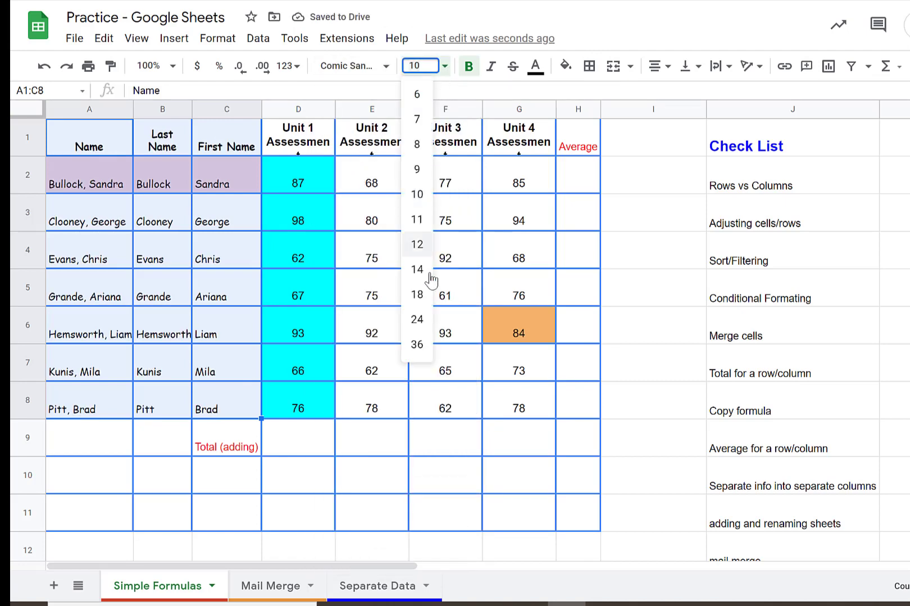
{"action": "left_click", "coordinate": [417, 245]}
{"action": "left_click", "coordinate": [470, 68]}
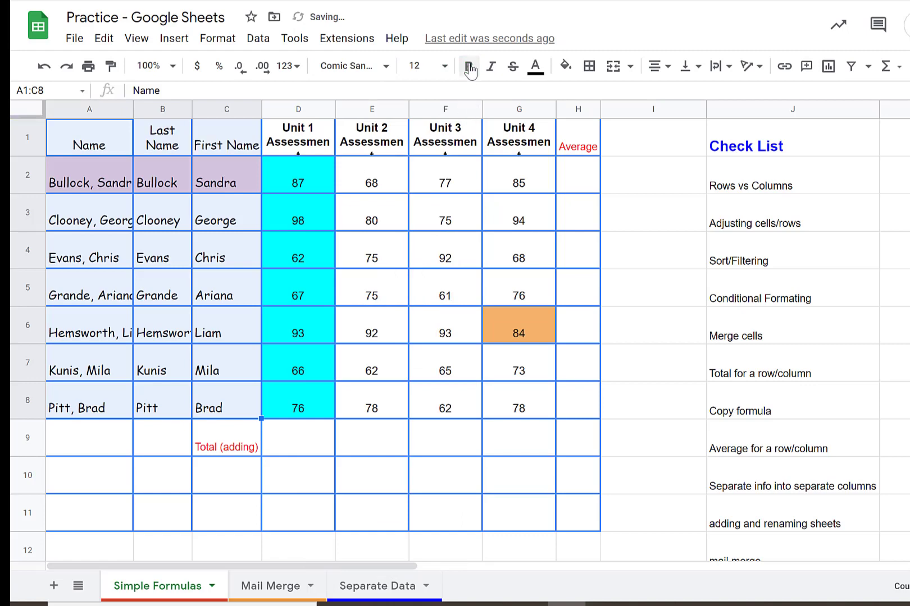
{"action": "left_click", "coordinate": [470, 67]}
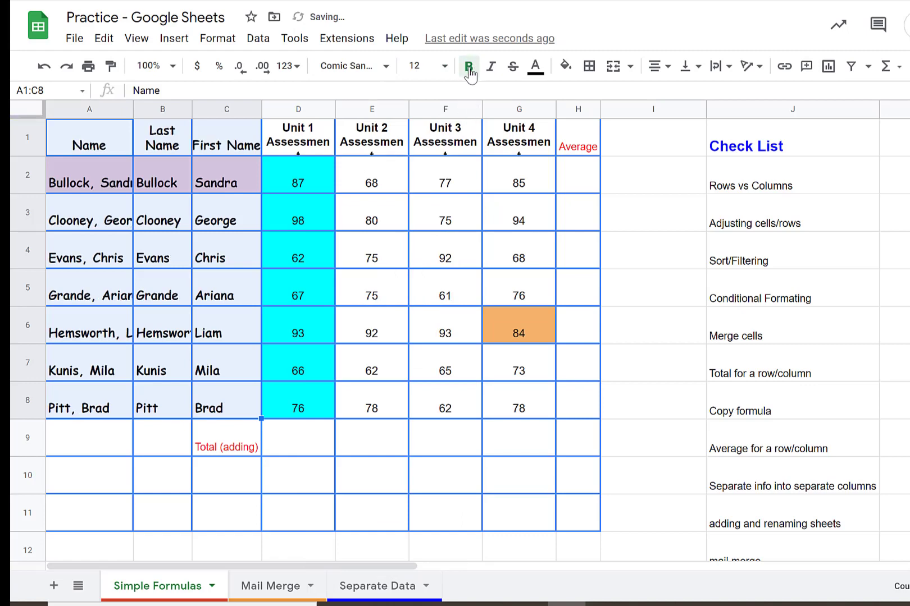
{"action": "left_click", "coordinate": [535, 69]}
{"action": "left_click", "coordinate": [577, 116]}
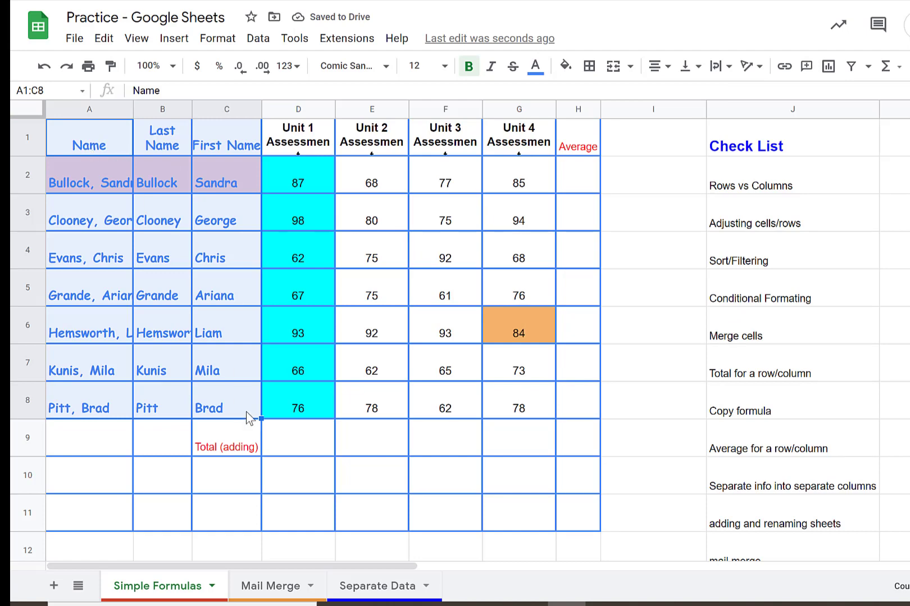
Format the Unit 2 score in cell E2 as size 12, bold and red text.
{"action": "left_click", "coordinate": [376, 185]}
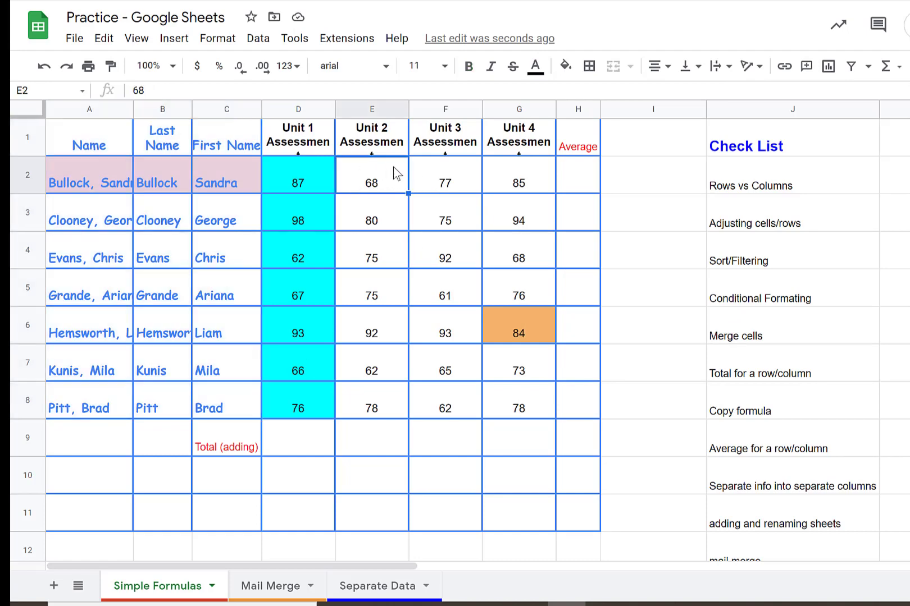
{"action": "left_click", "coordinate": [444, 66]}
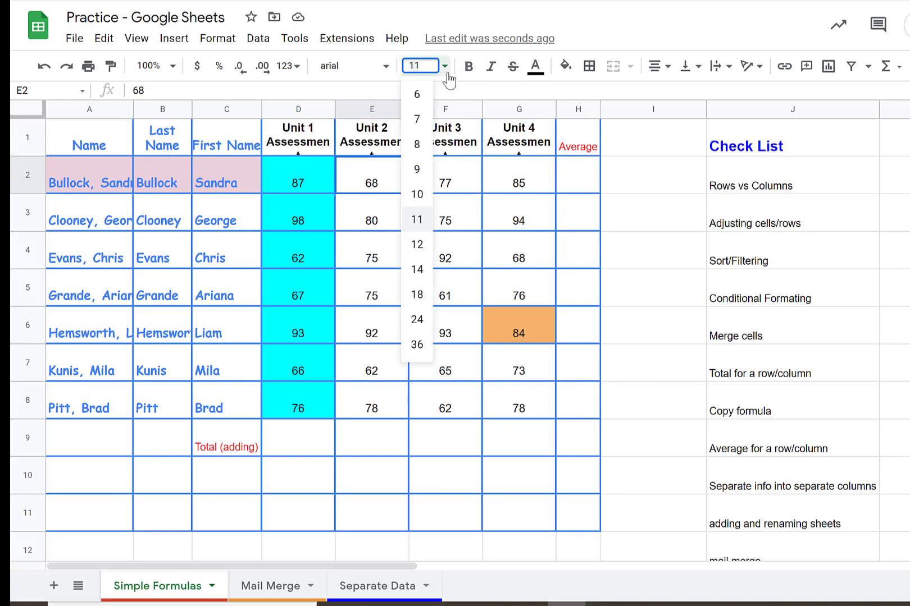
{"action": "left_click", "coordinate": [418, 247]}
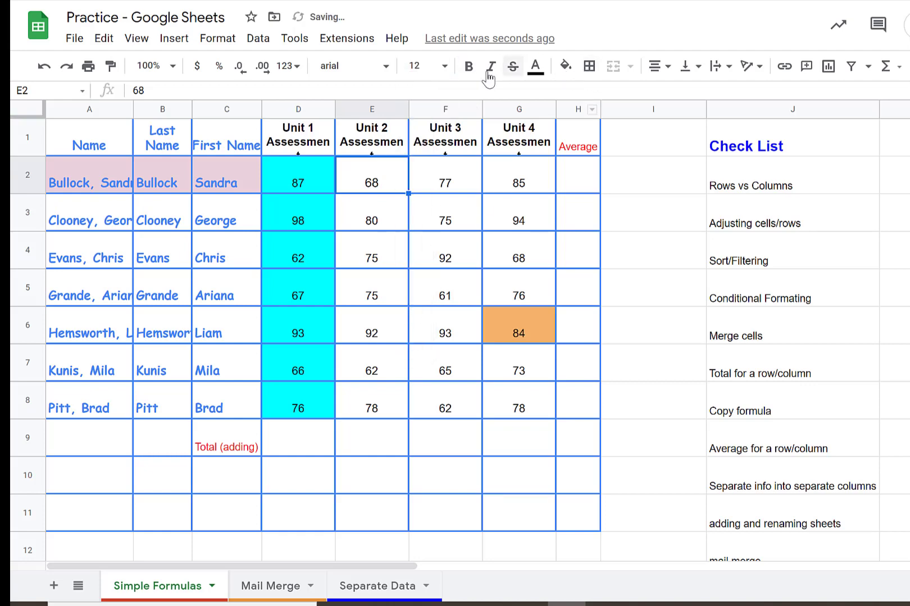
{"action": "left_click", "coordinate": [468, 67]}
{"action": "left_click", "coordinate": [535, 66]}
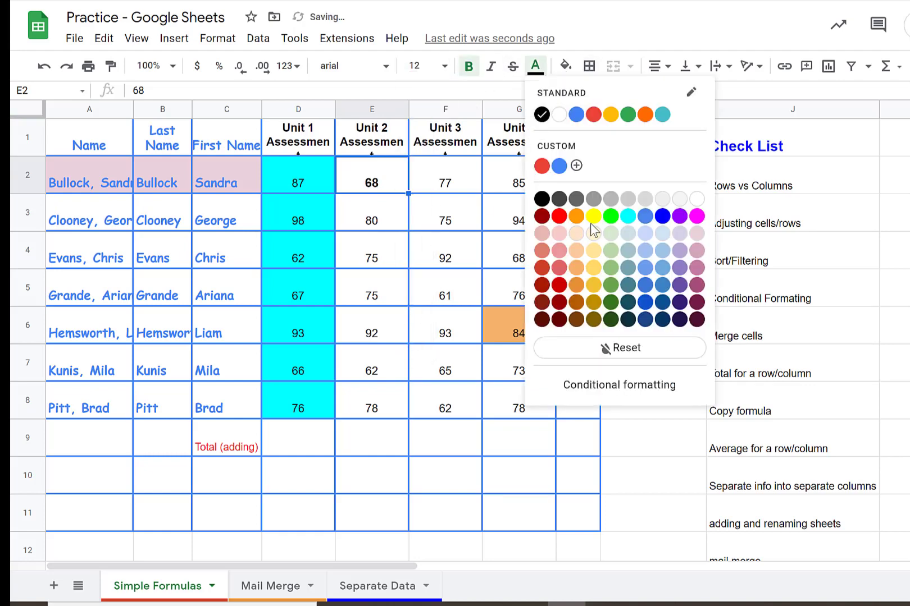
{"action": "left_click", "coordinate": [557, 219]}
{"action": "left_click", "coordinate": [511, 413]}
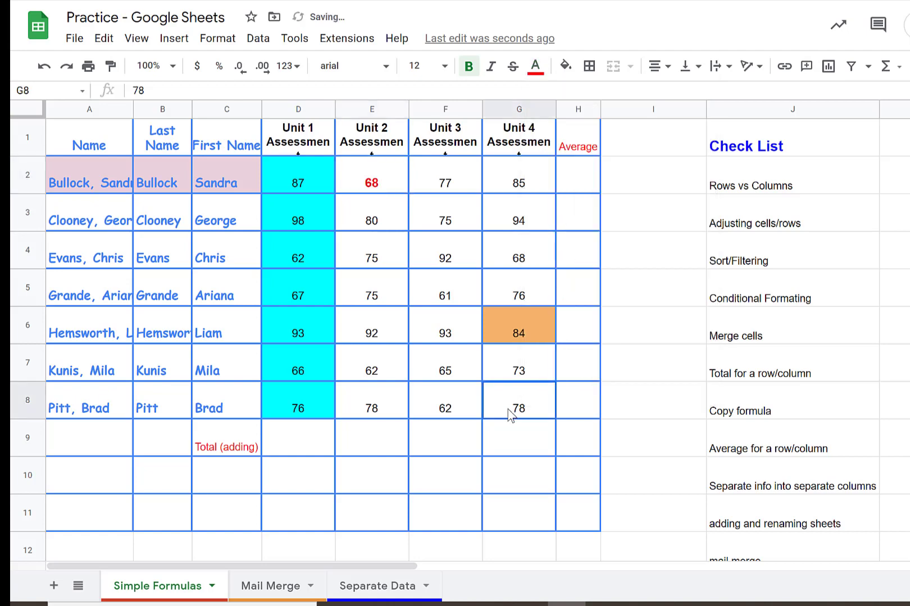